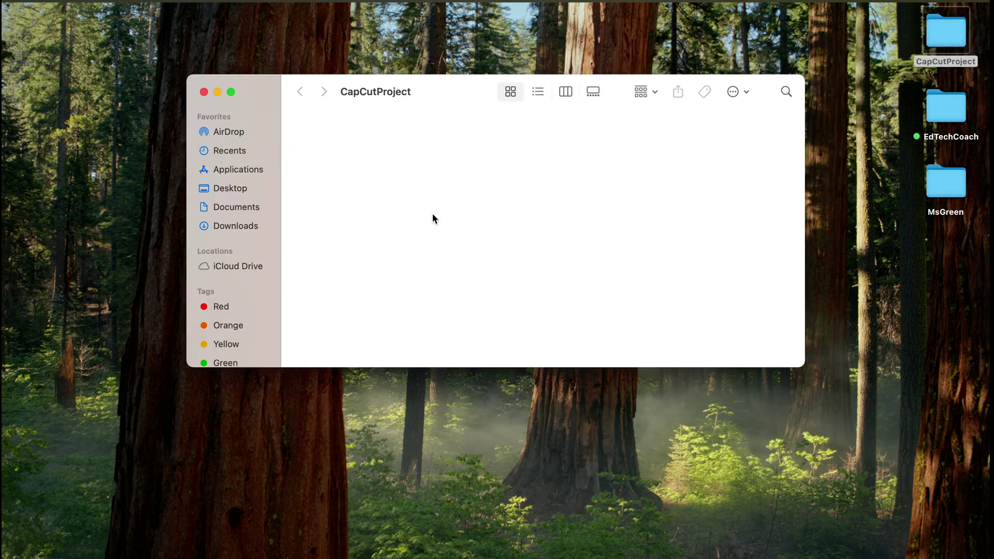
Move IMG_5000.JPG from Recents into the CapCutProject desktop folder and confirm it's inside.
click(230, 151)
drag(671, 152, 953, 51)
double_click(957, 42)
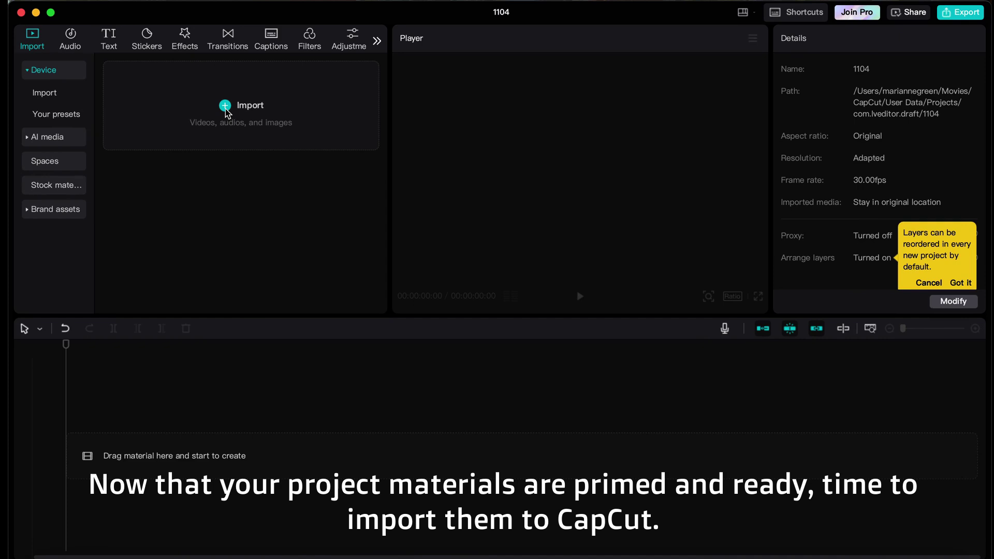
click(225, 105)
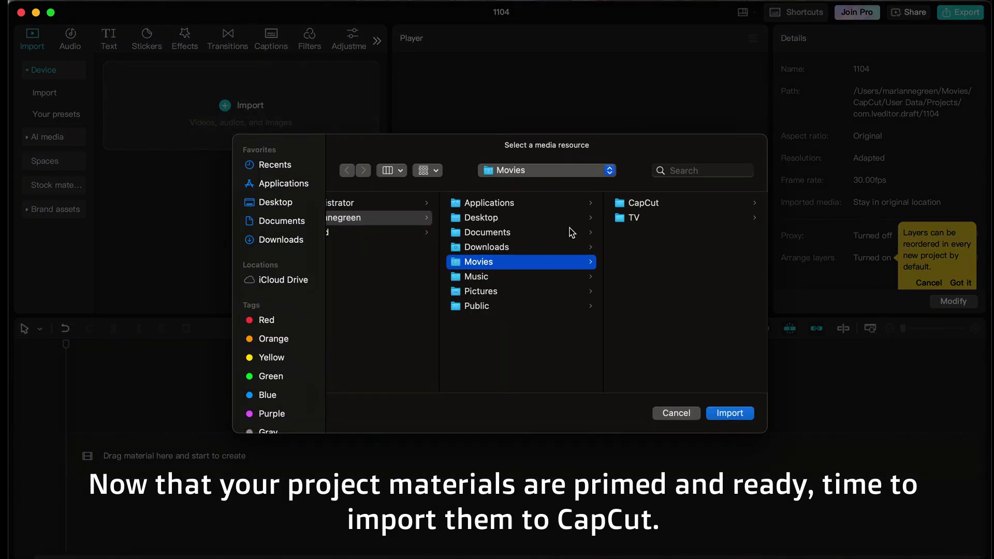
Browse to Movies > CapCut in the media dialog to import the project's videos and images.
click(633, 207)
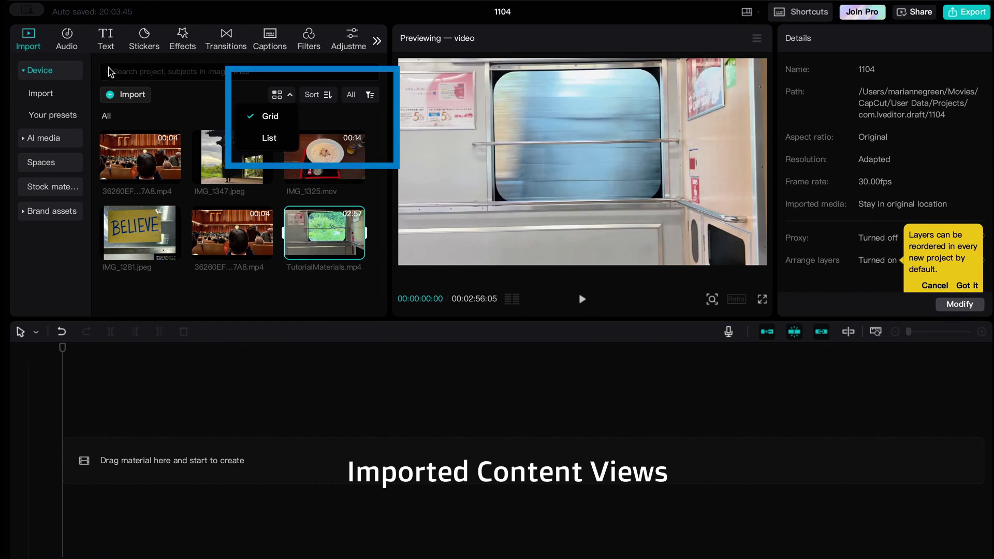
Switch the media library to List view and scroll through the filmstrip rows.
click(290, 98)
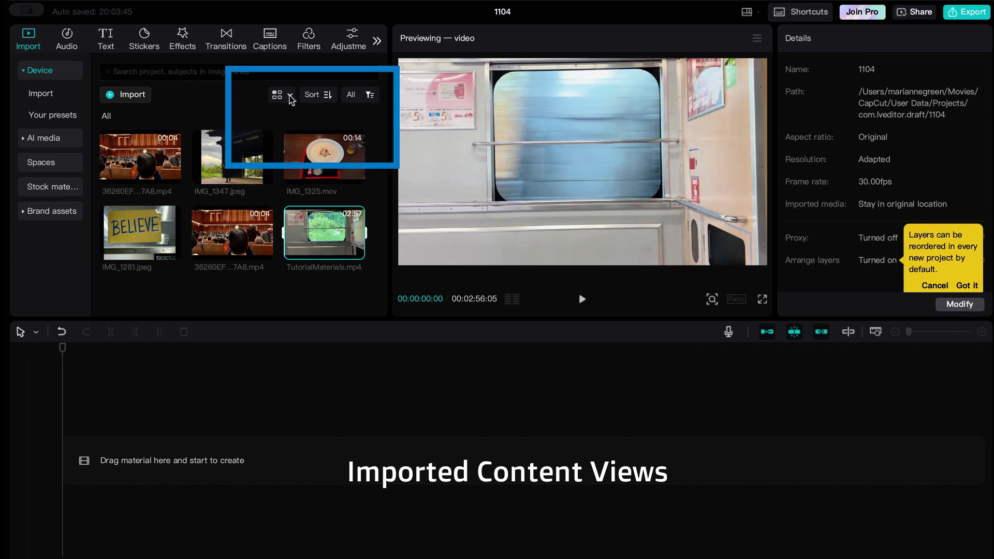
click(290, 98)
click(270, 138)
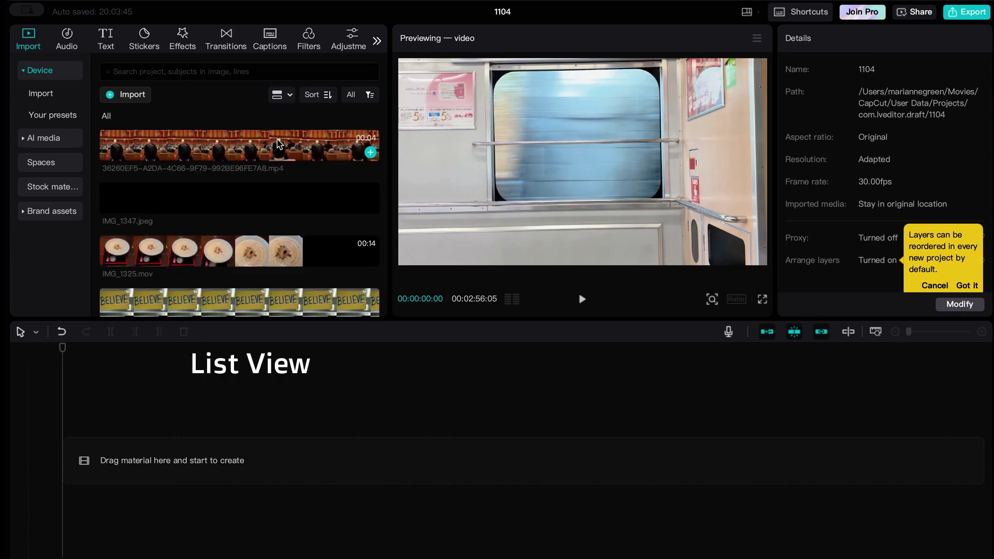
scroll(216, 222, down, 5)
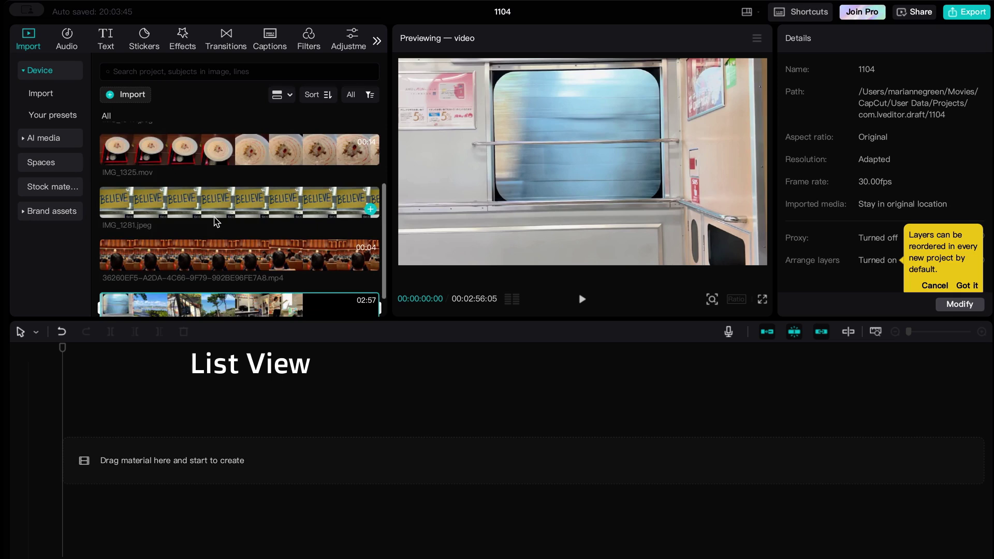
scroll(215, 221, up, 5)
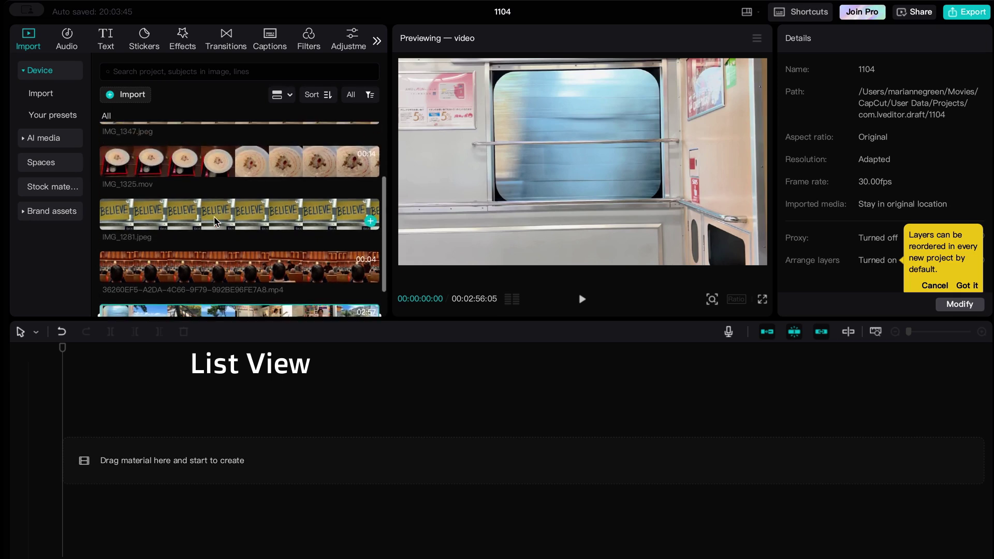
scroll(214, 219, up, 2)
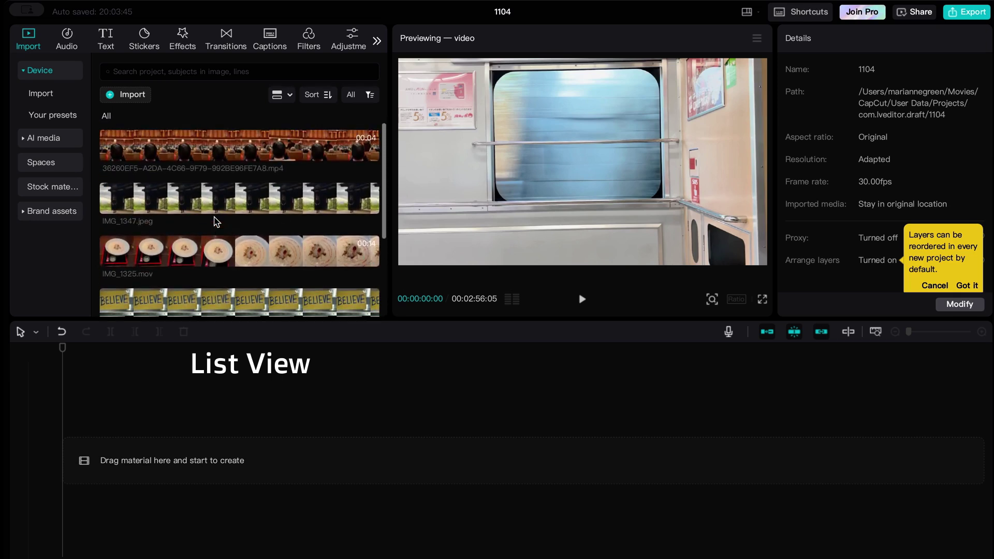
mouse_move(359, 201)
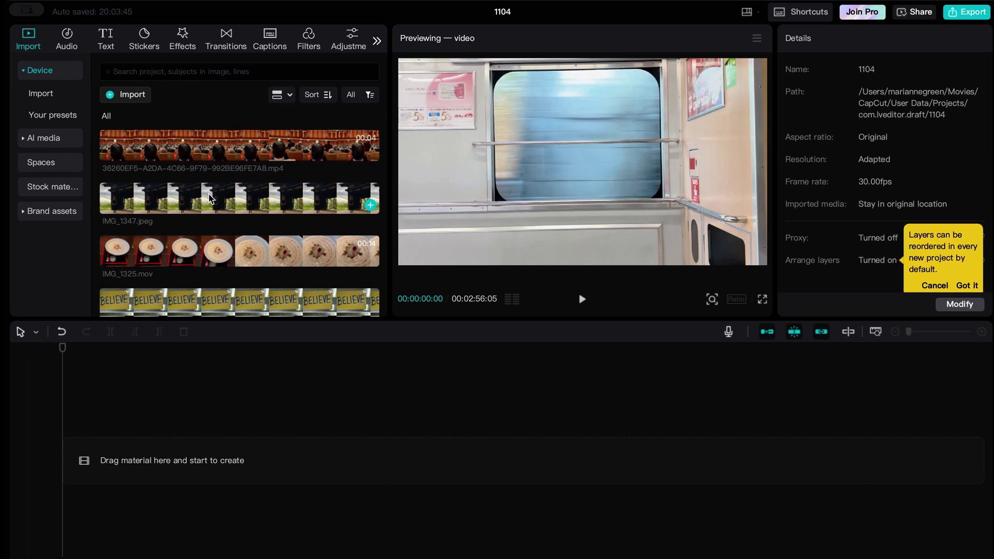
Add IMG_1347.jpeg to the timeline and play it back to preview.
click(371, 206)
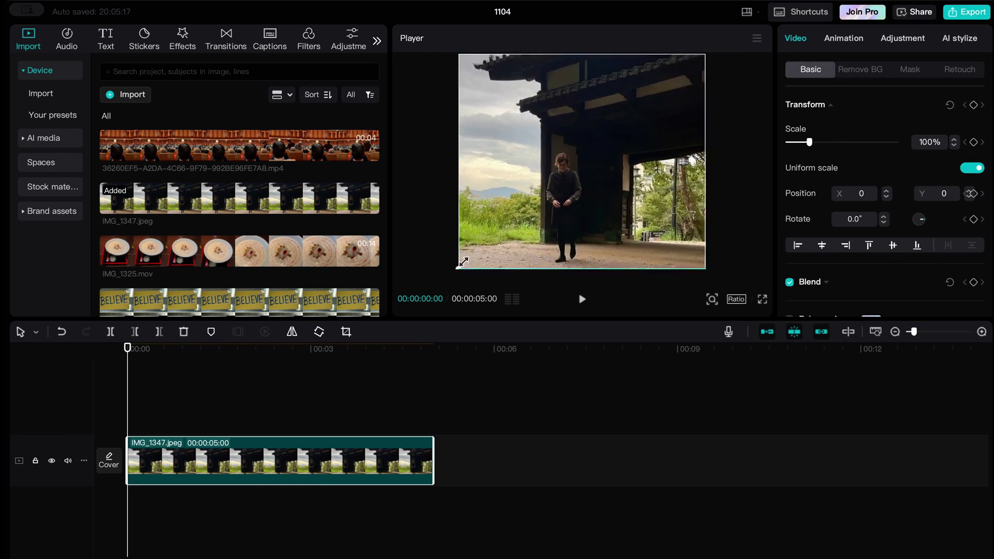
click(460, 266)
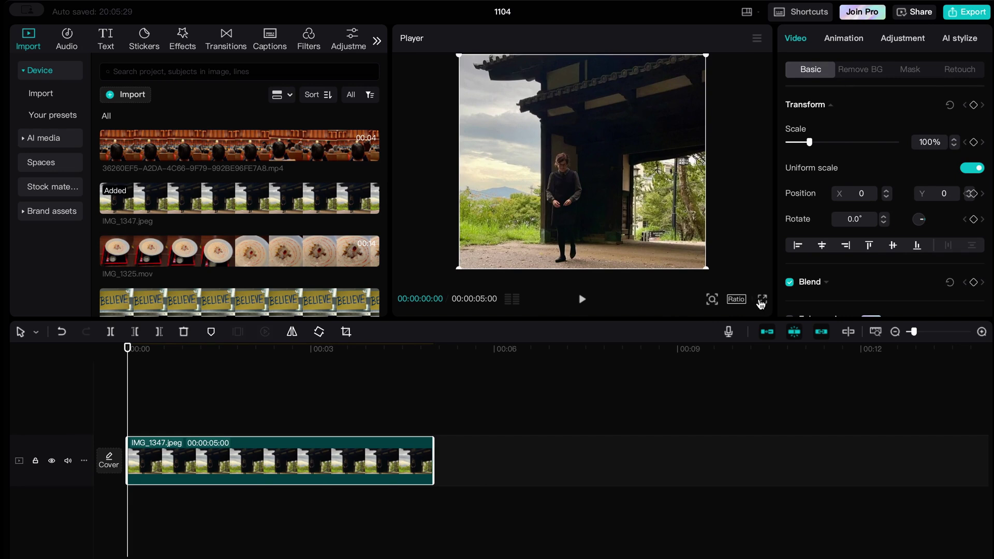
click(583, 300)
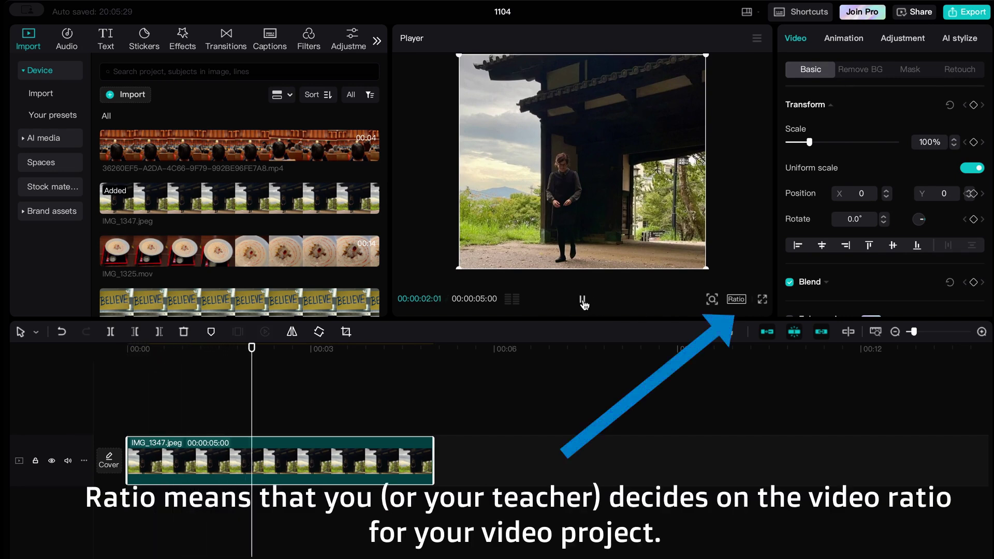
click(582, 300)
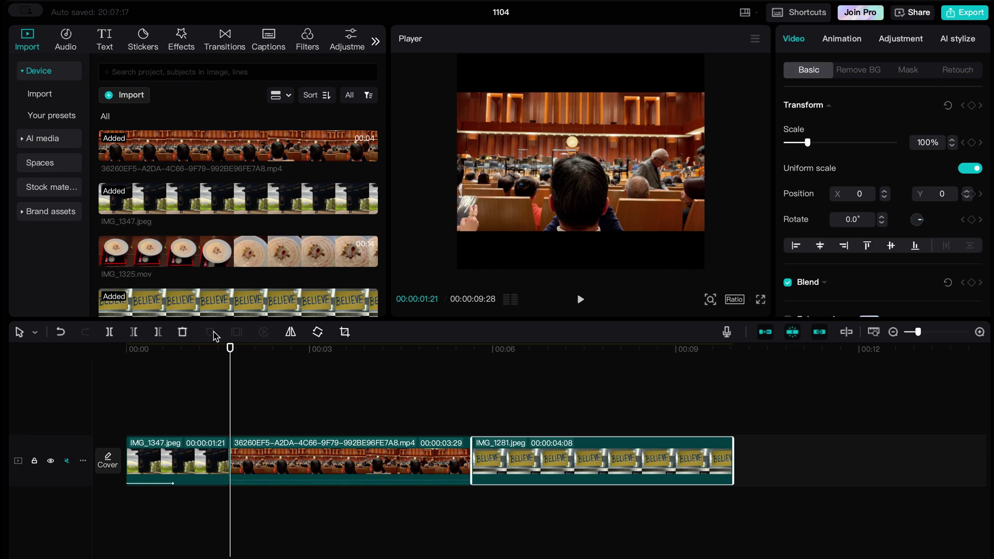
Delete the IMG_1281 clip, leaving IMG_1347 followed by the concert video.
click(183, 332)
scroll(226, 302, down, 3)
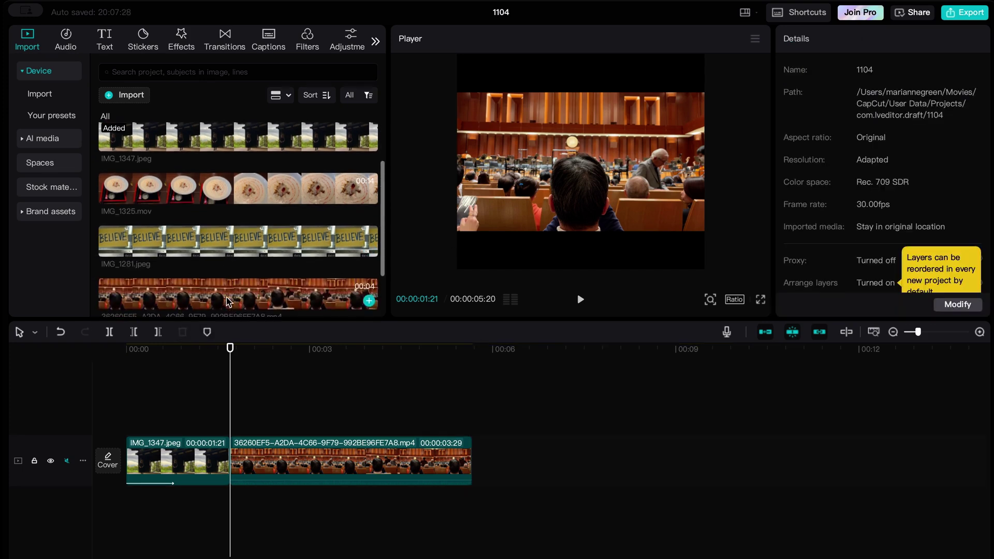
scroll(226, 302, down, 2)
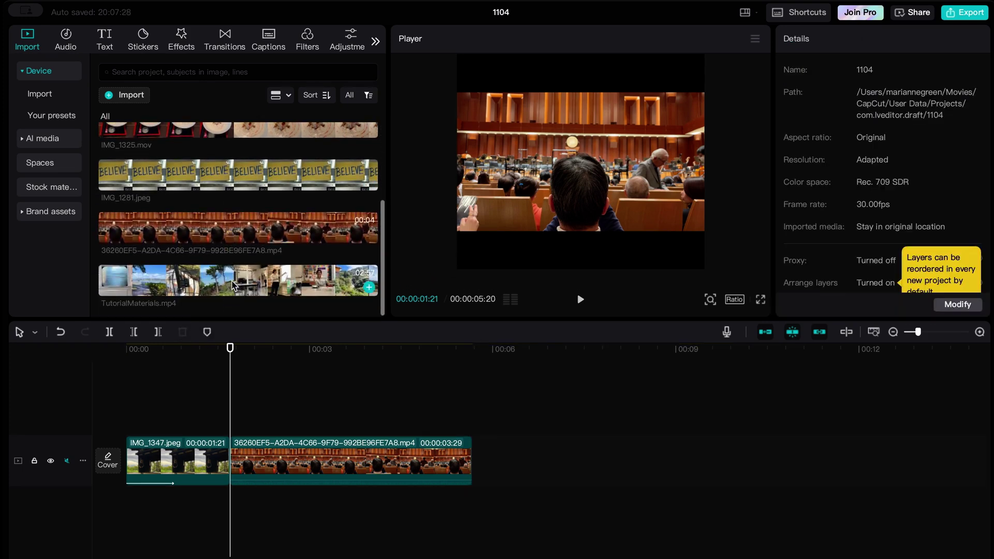
Add TutorialMaterials.mp4 and put IMG_1347 on a track above it, shrunk to 47%.
click(369, 288)
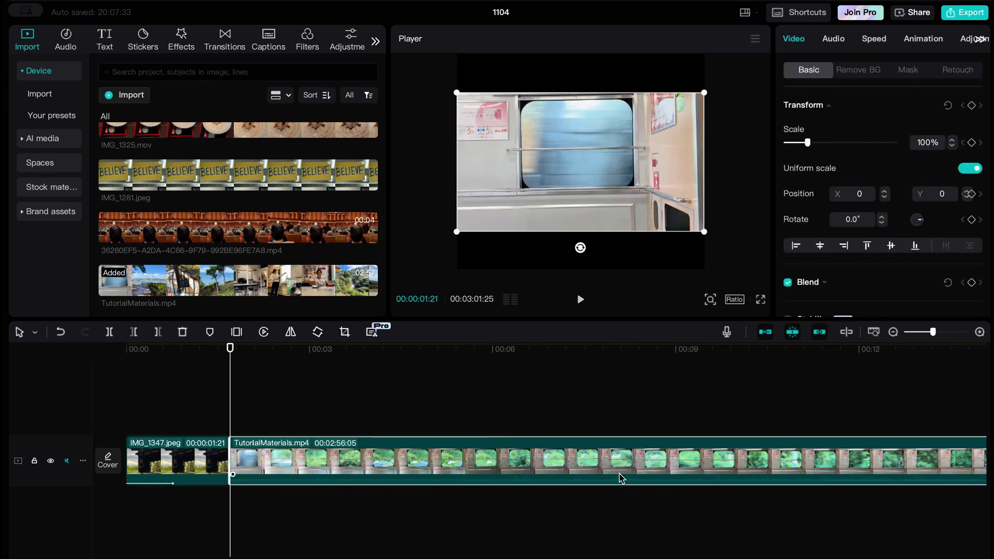
drag(405, 463, 290, 463)
drag(205, 460, 216, 409)
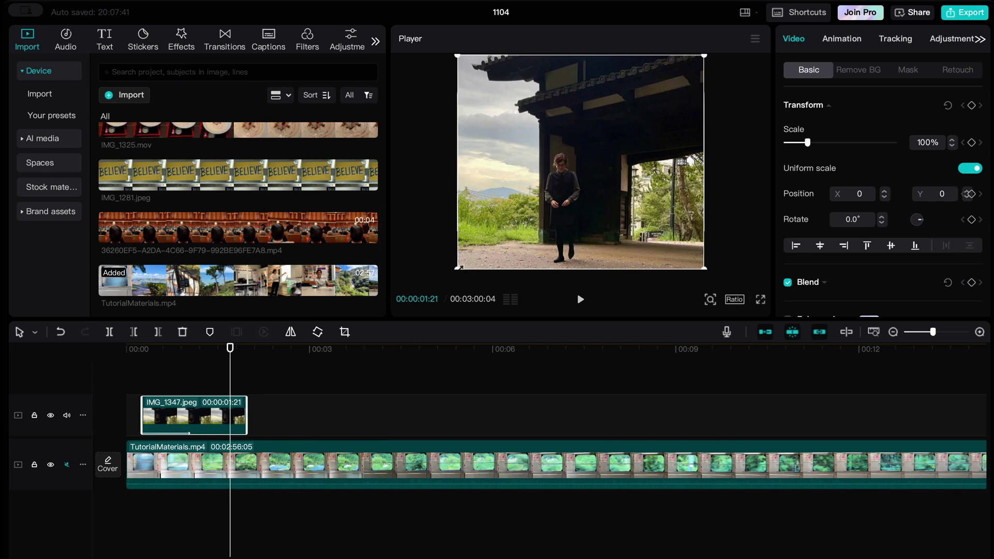
drag(458, 267, 550, 203)
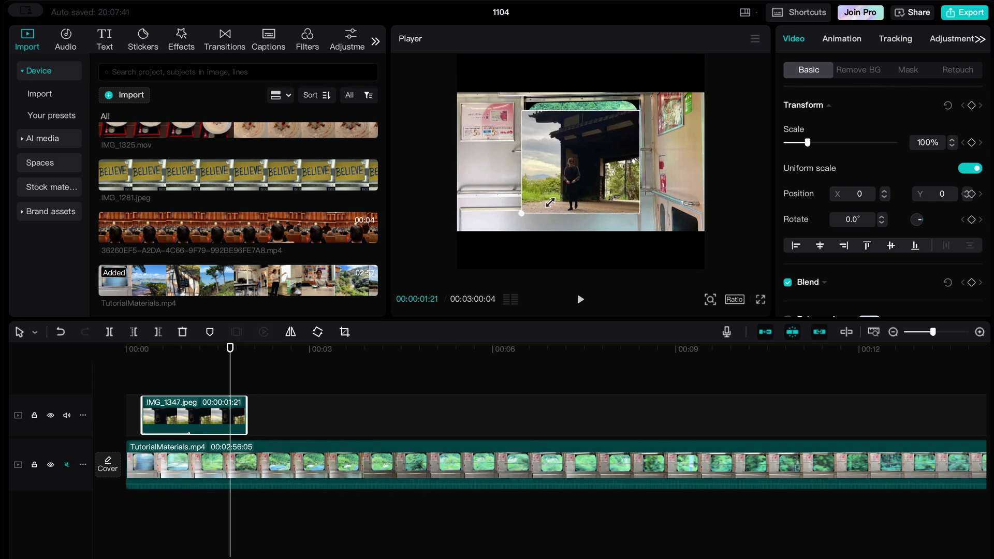
Play the layered video and toggle the IMG_1347 overlay track off and back on.
click(581, 298)
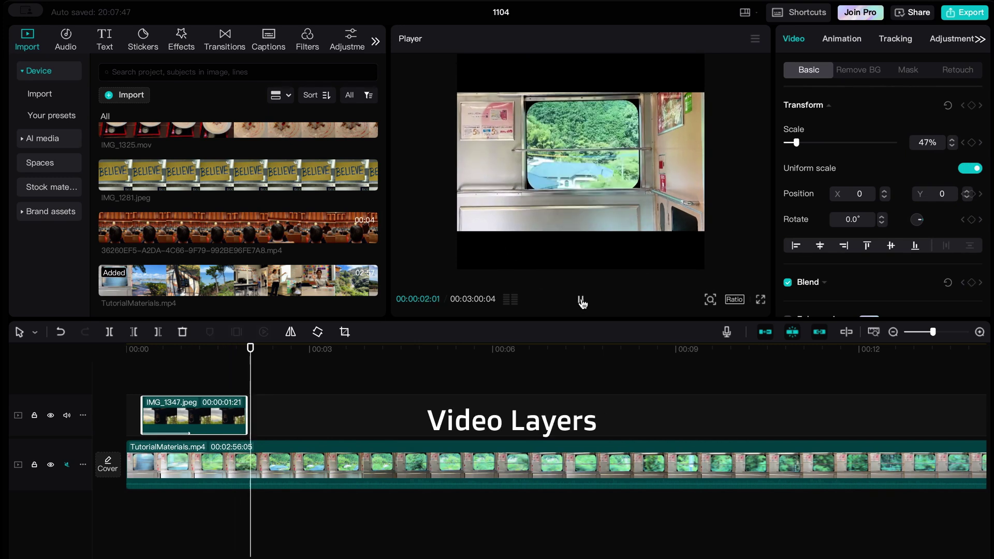
click(580, 300)
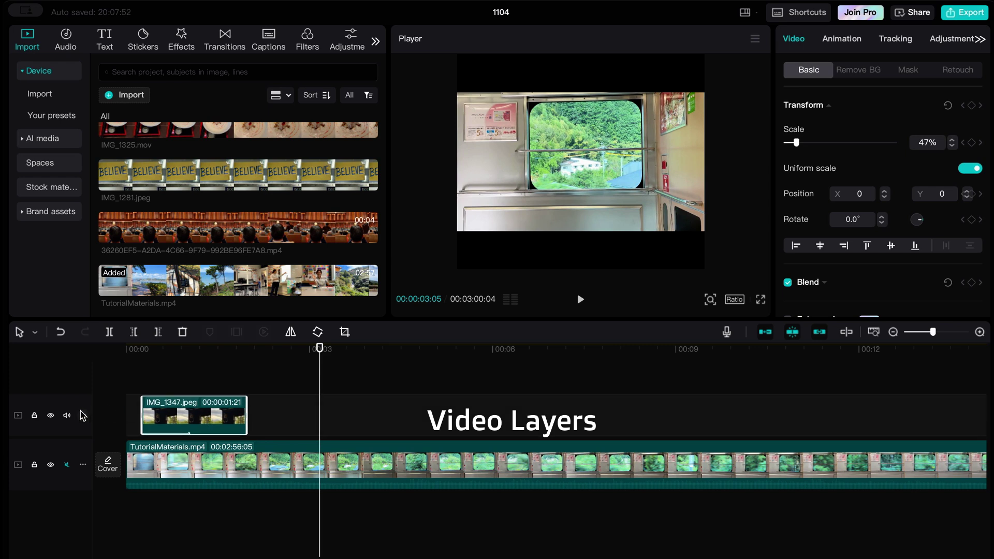
click(51, 416)
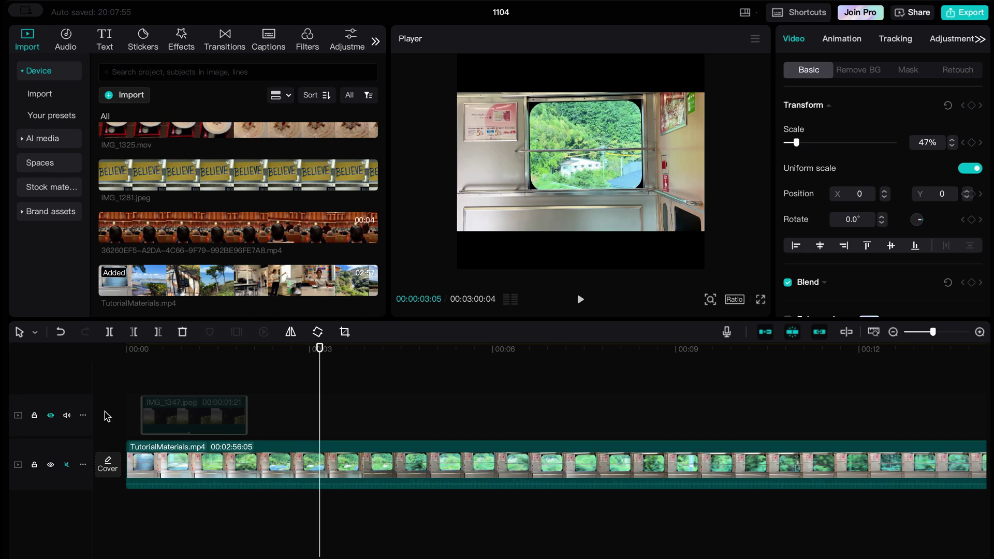
click(50, 416)
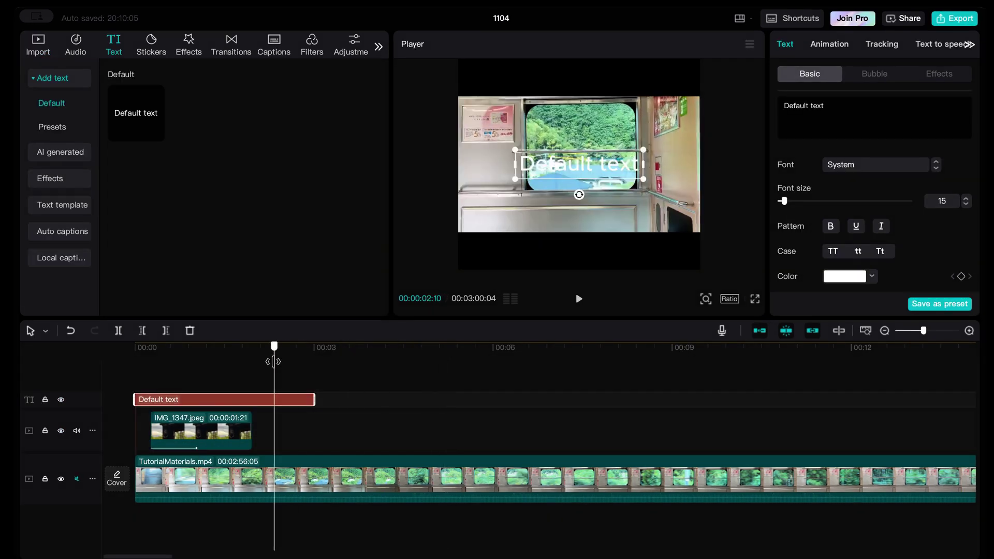
Change the title to 'Traveling with' plus a companion's name, at font size 11.
drag(273, 348, 155, 348)
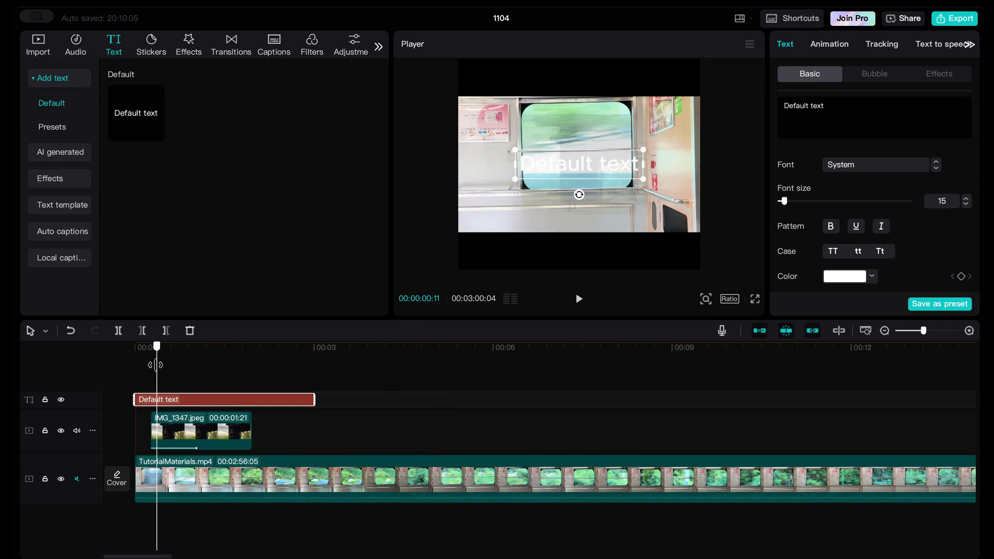
double_click(568, 165)
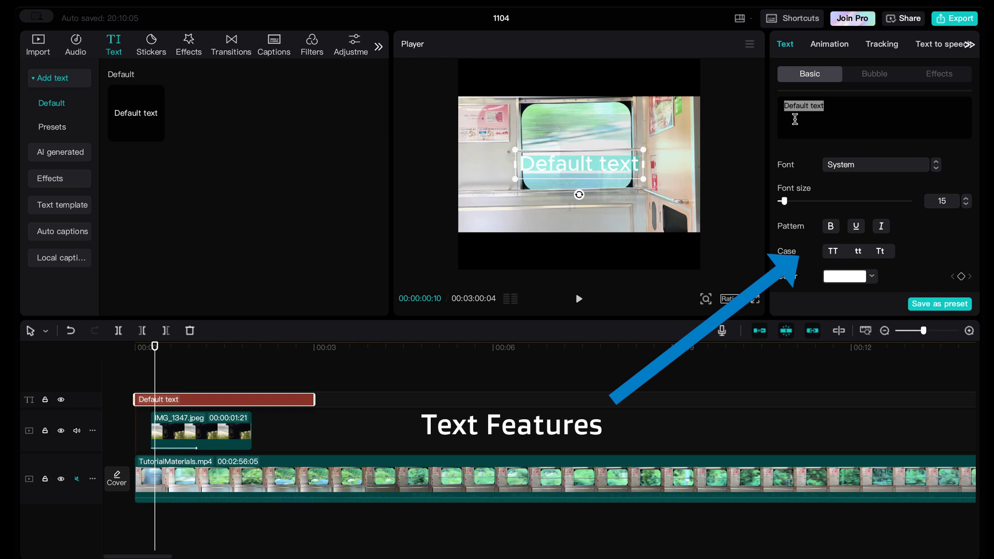
text(Travelin)
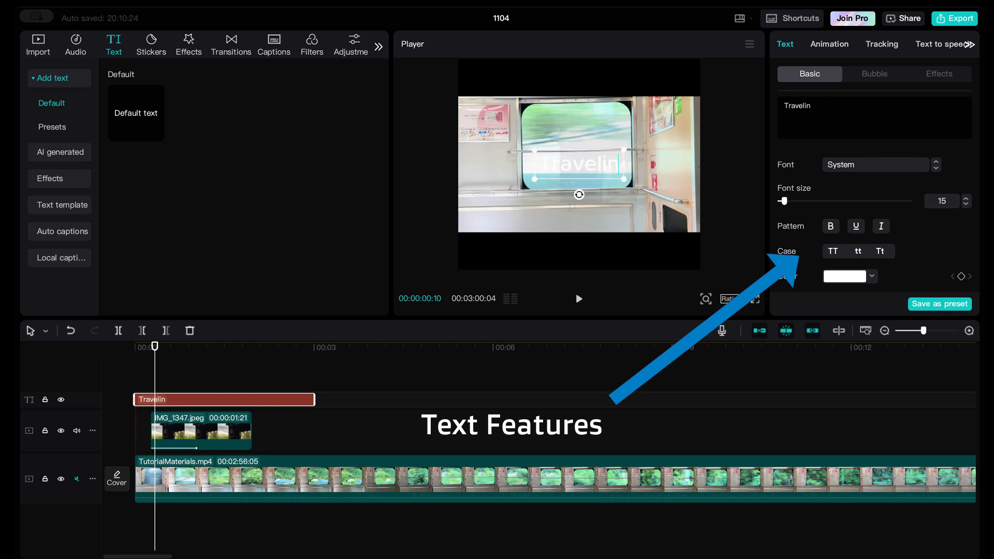
text(g with M)
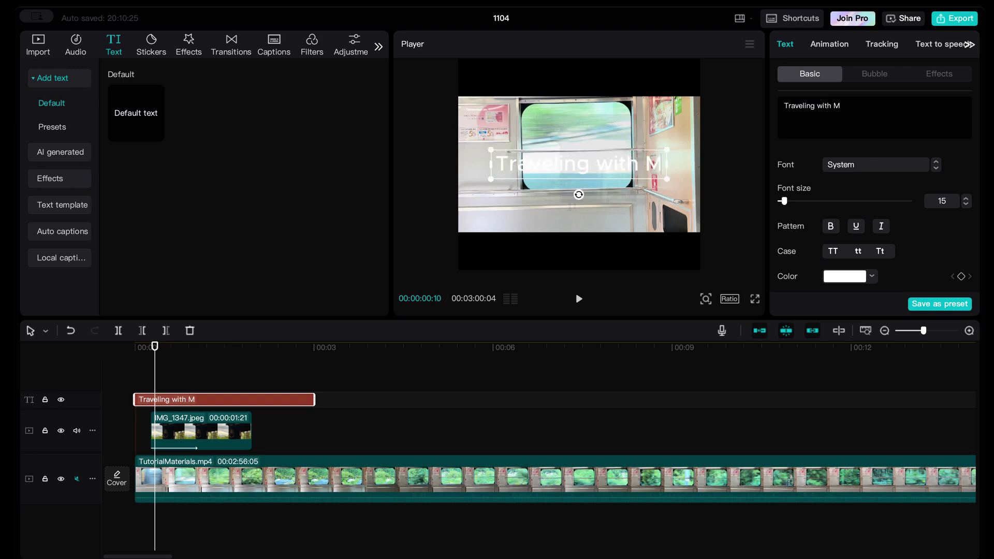
text(arianne)
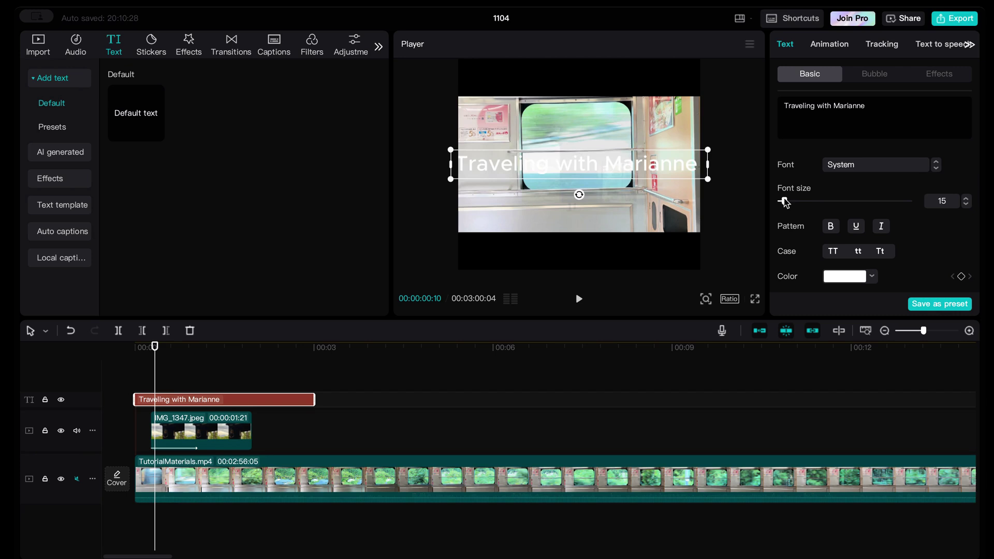
mouse_move(784, 202)
mouse_down()
mouse_move(765, 203)
mouse_move(783, 202)
mouse_up()
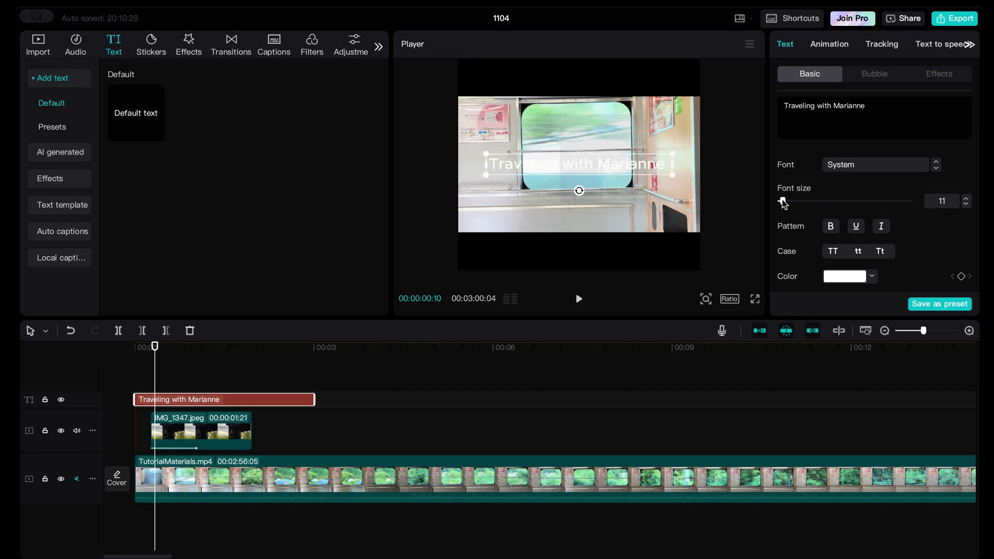
Wrap the title in the black blob speech bubble.
click(871, 76)
click(854, 202)
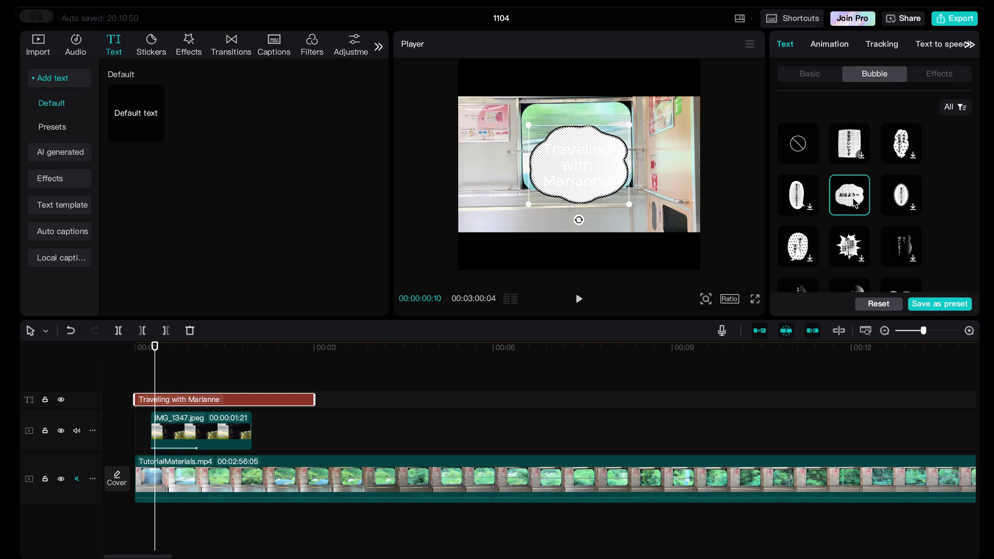
click(898, 200)
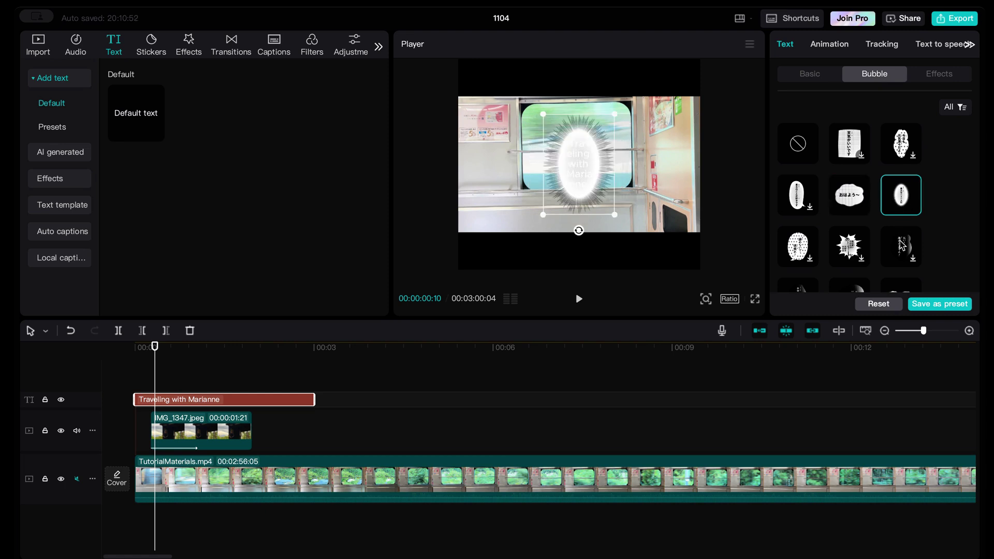
click(900, 248)
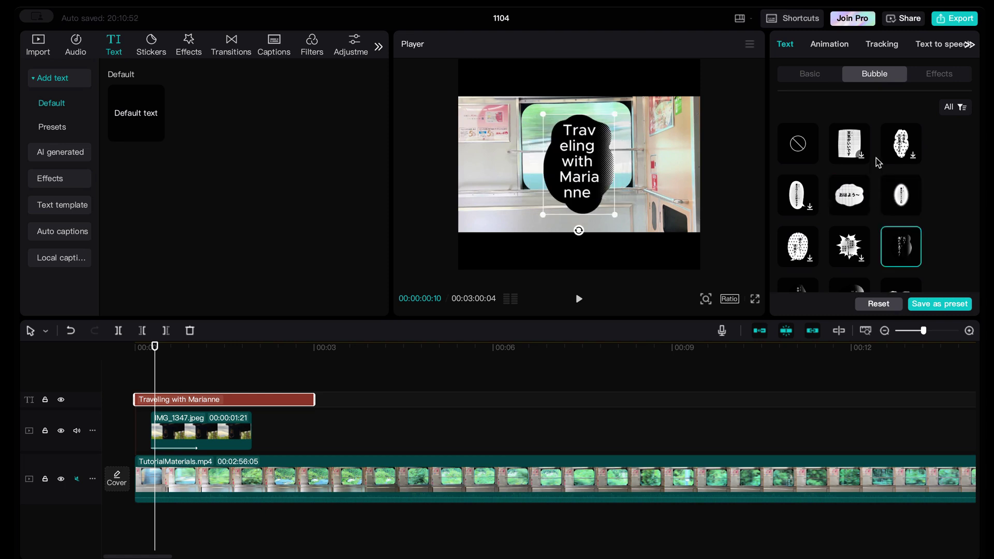
Give the title text an outlined effect style.
click(934, 77)
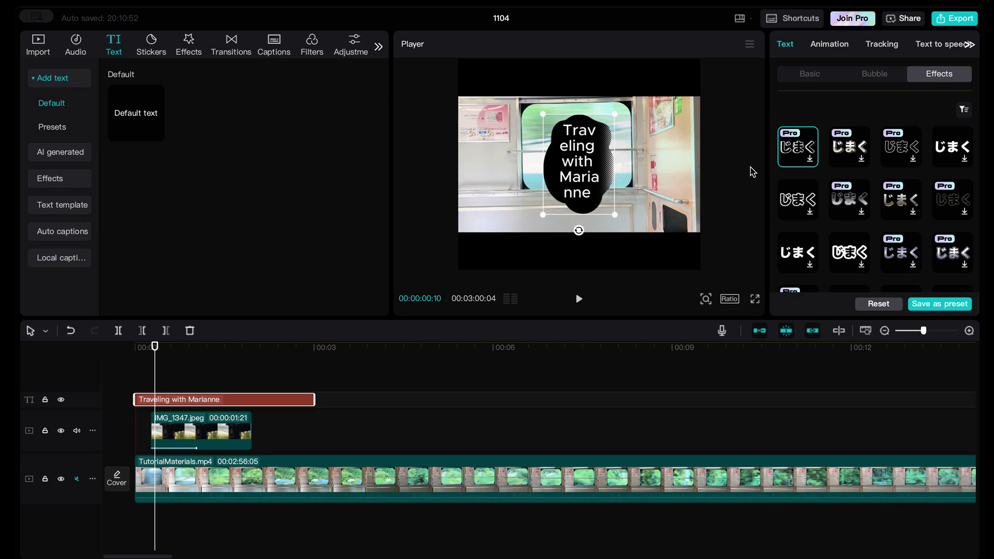
scroll(849, 260, down, 3)
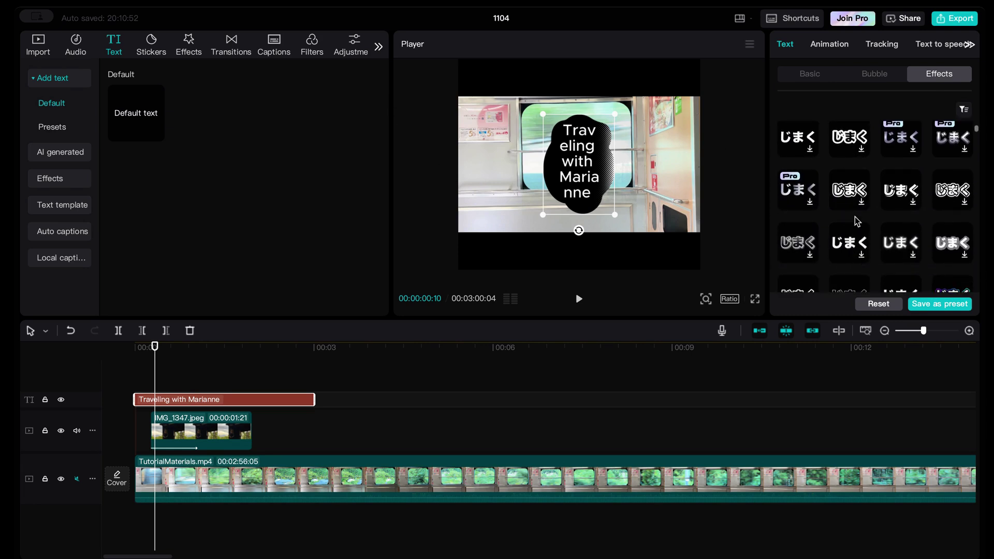
click(802, 252)
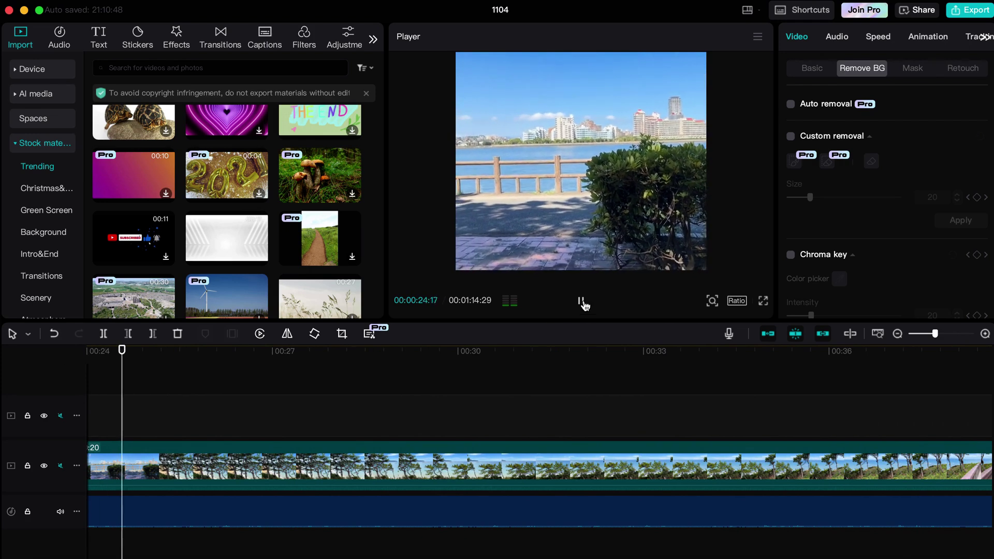
Pause playback, check the audio settings (0.0dB volume, 0.0s fades), and list the aspect ratios.
click(581, 301)
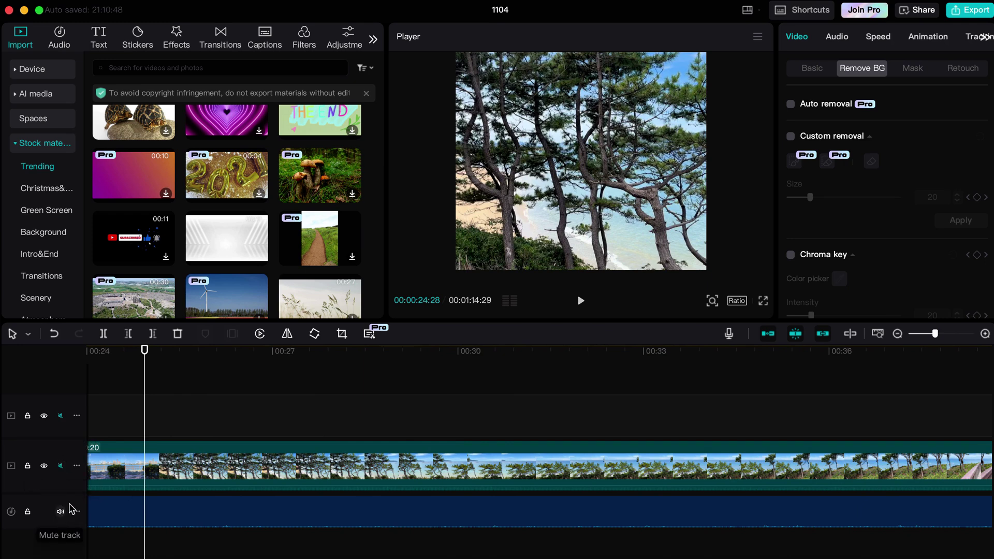
click(843, 40)
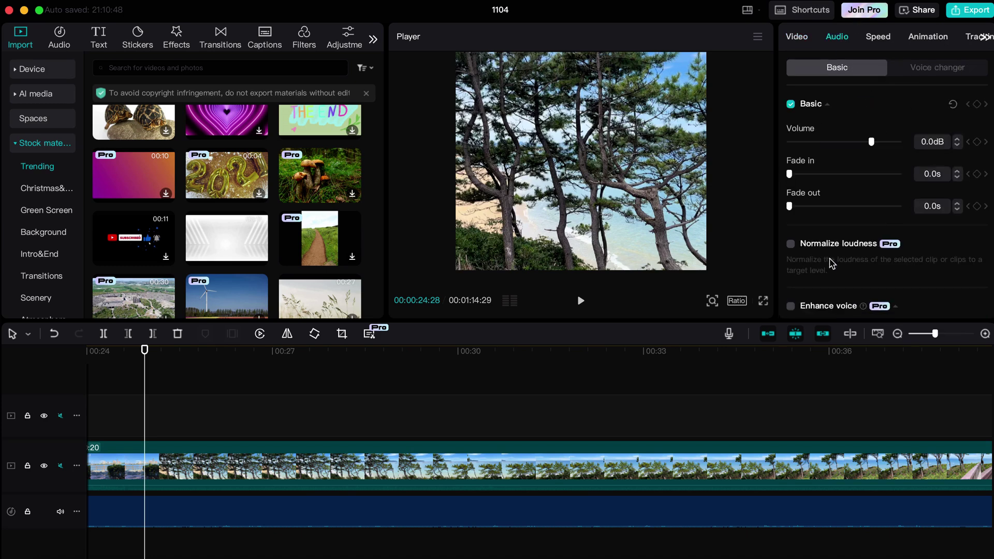
click(983, 39)
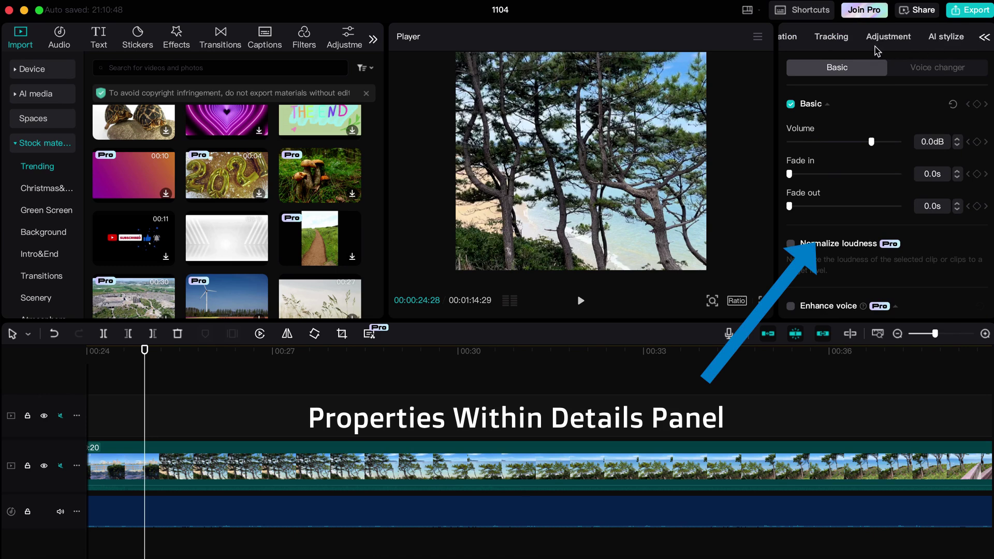
click(737, 302)
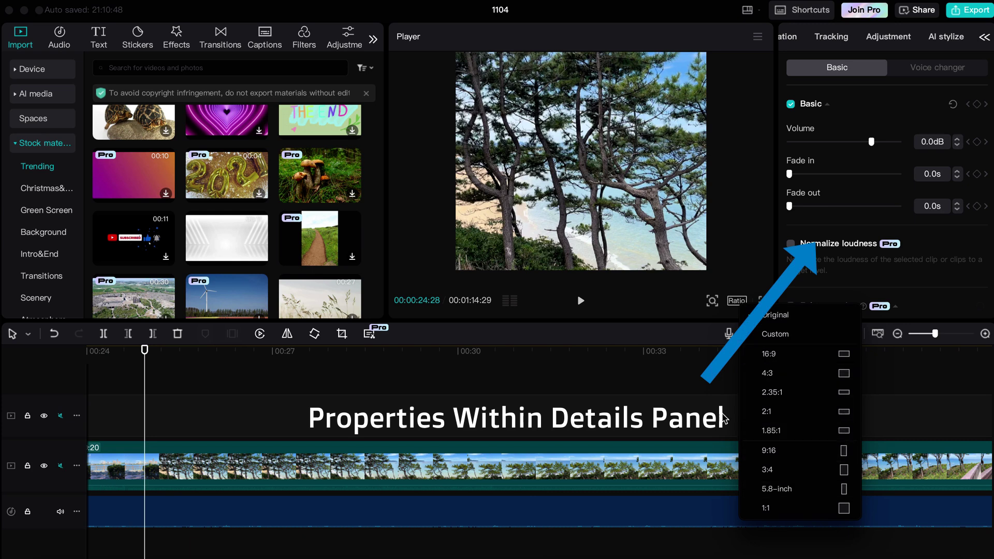
Preview the video full screen, then exit, pause, and return the playhead to 00:00.
click(738, 249)
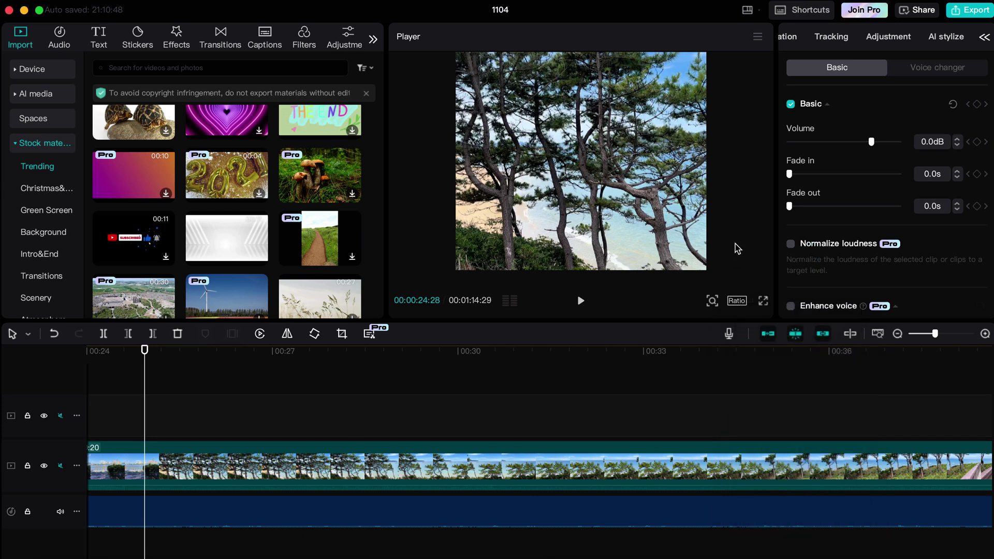
click(763, 302)
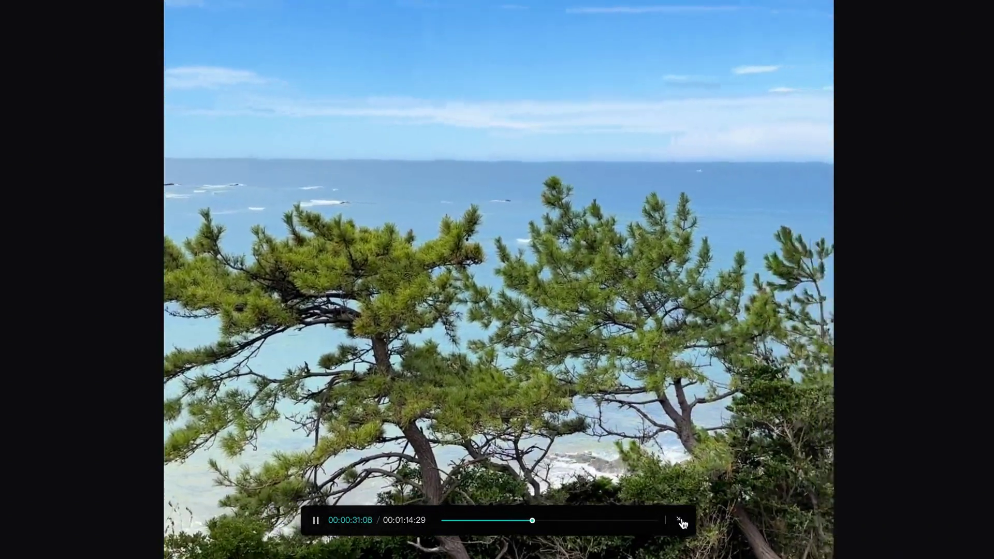
click(683, 524)
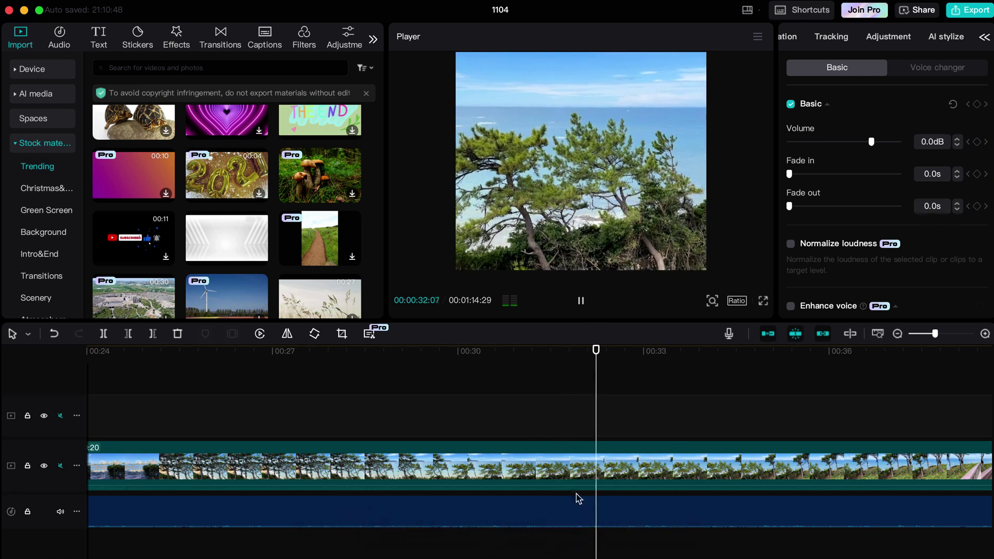
click(580, 301)
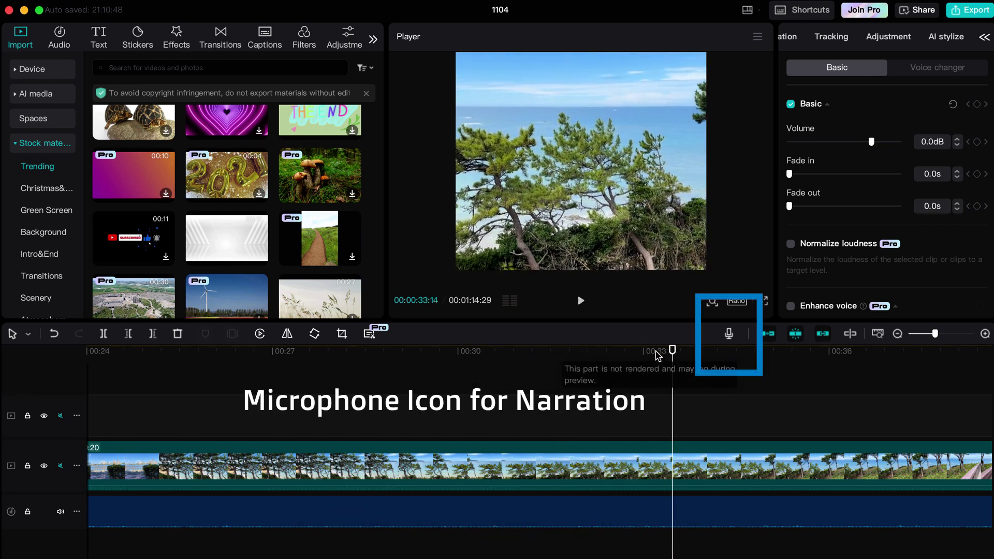
drag(673, 360, 15, 352)
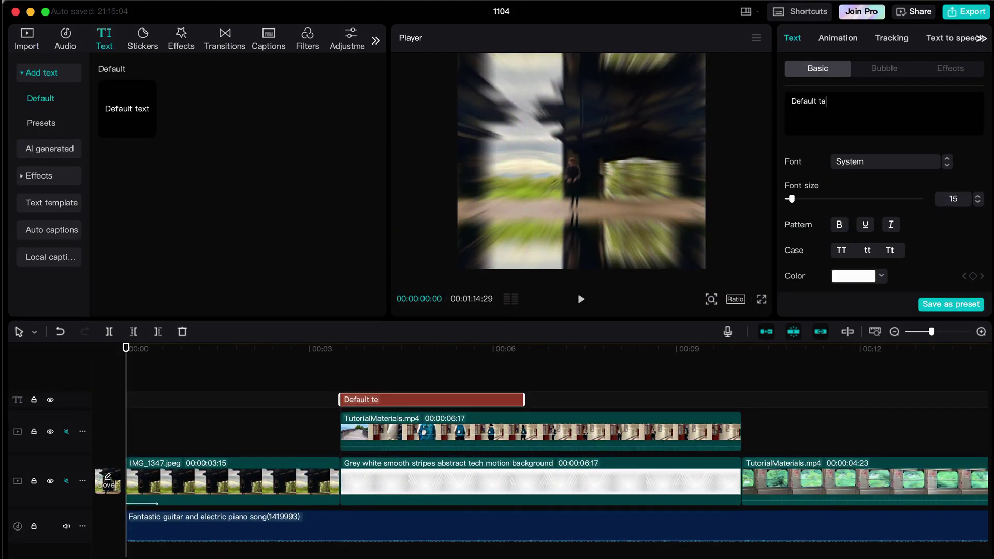
Retype the caption as 'Testing out the text features' and switch its font to Academy Engraved LET.
key(BackSpace)
key(BackSpace)
key(BackSpace)
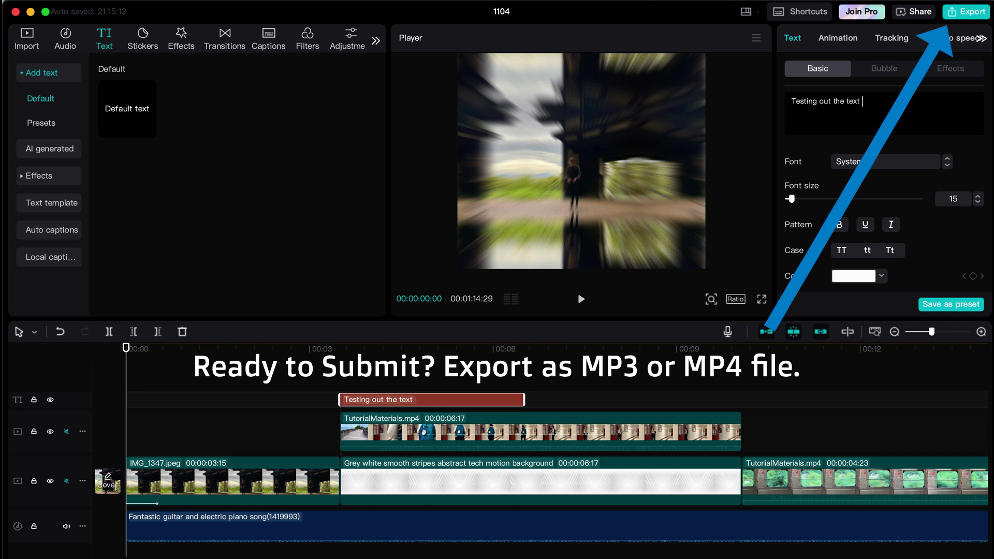
text(features)
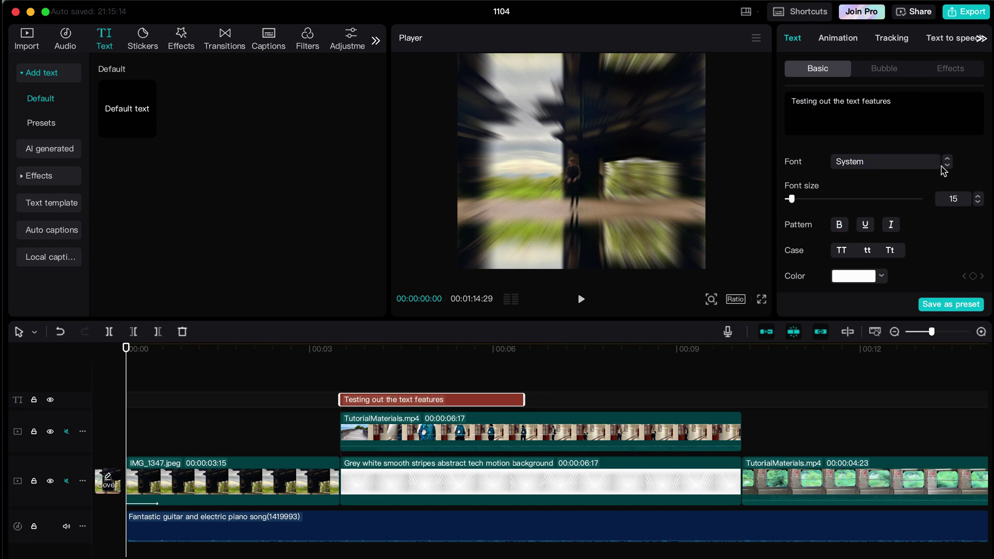
click(948, 164)
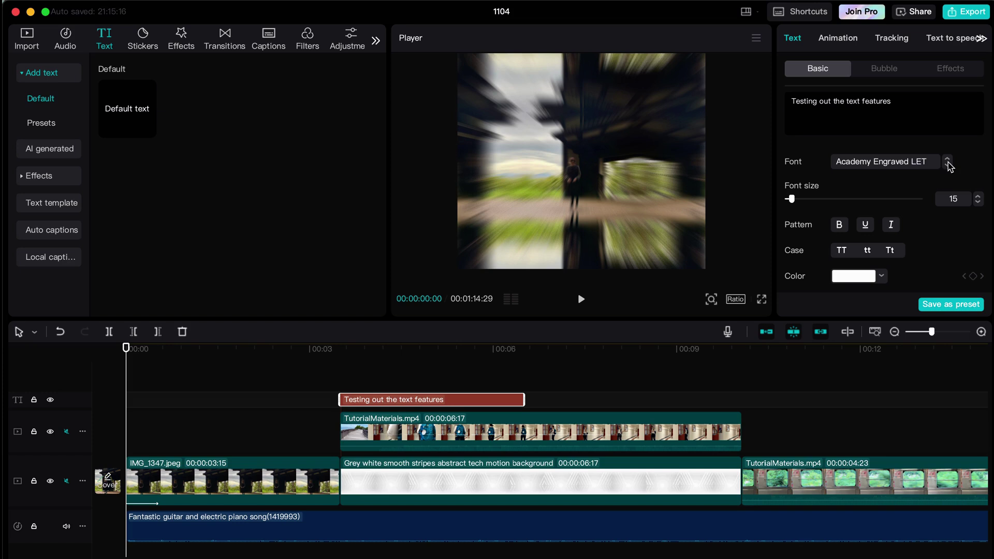
click(902, 166)
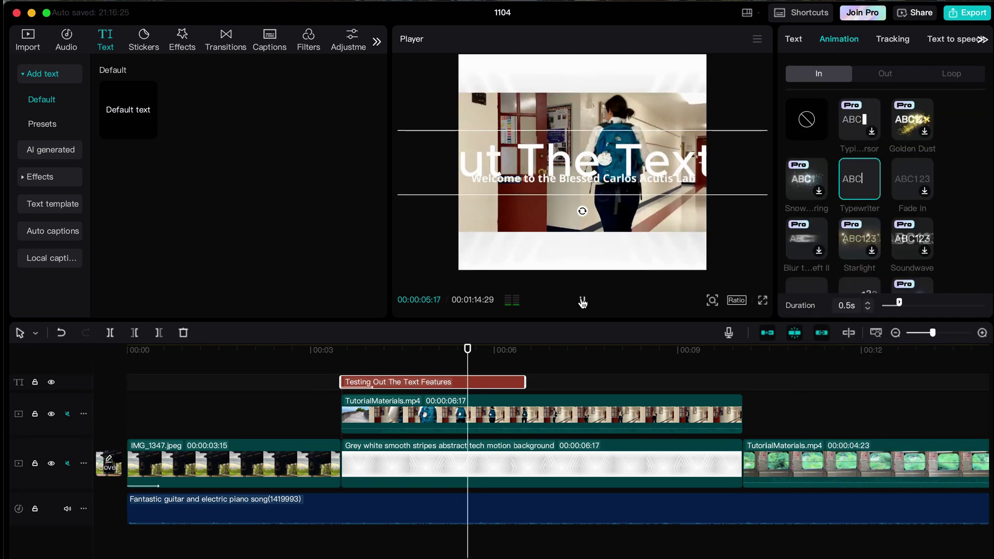
click(583, 300)
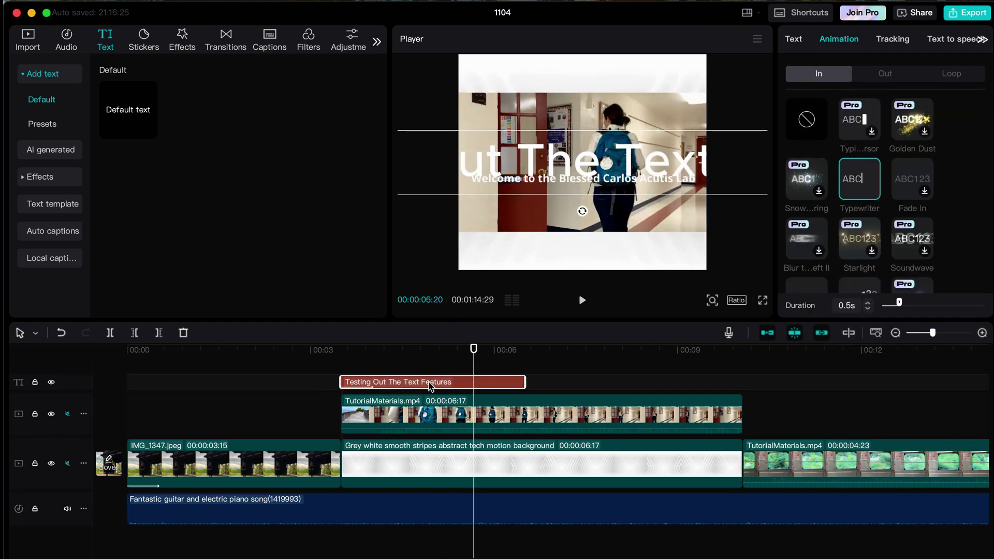
Delete the 'Testing Out The Text Features' caption clip, then browse the sticker grid of hearts, arrows and Follow badges.
click(192, 335)
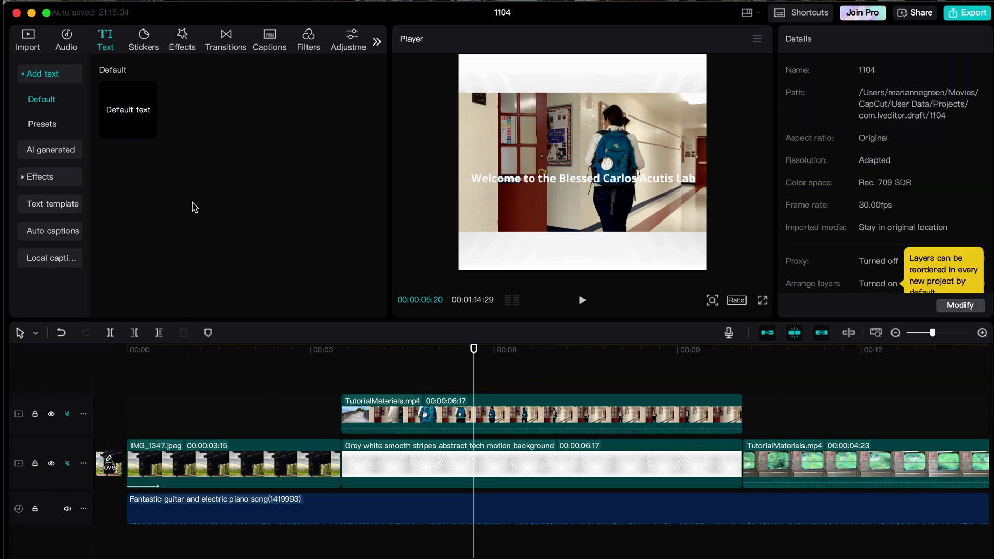
click(142, 39)
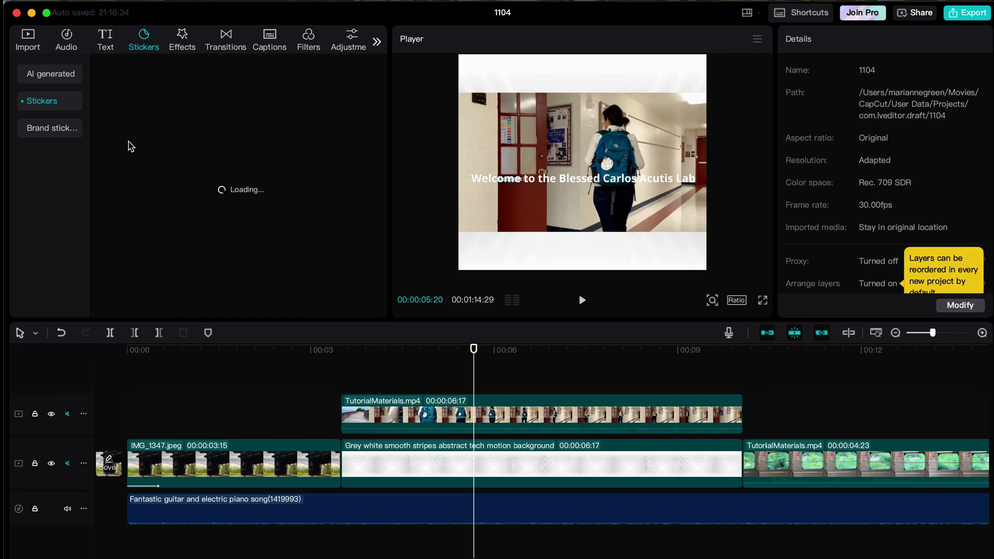
scroll(162, 223, down, 2)
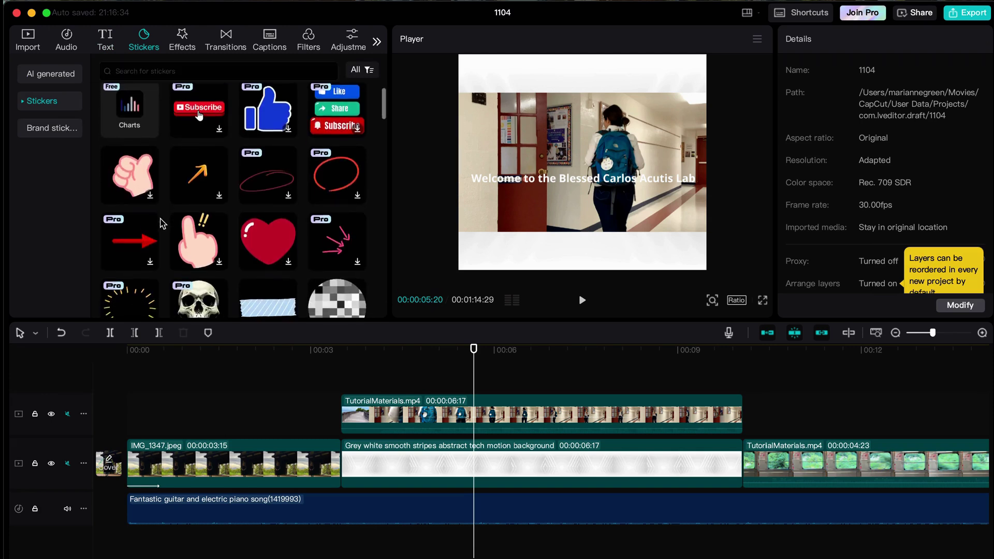
scroll(162, 223, down, 5)
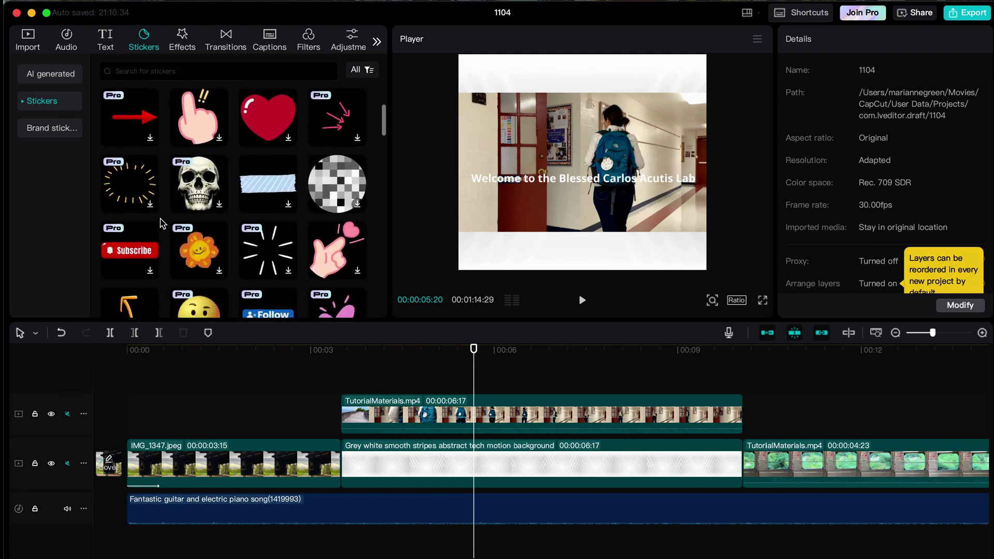
scroll(162, 223, down, 2)
mouse_move(346, 142)
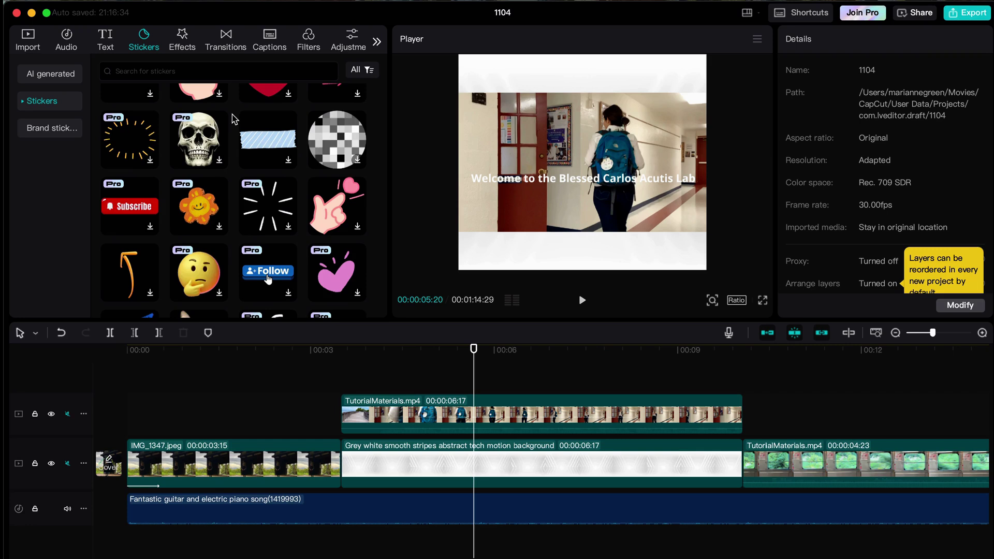
scroll(226, 271, down, 5)
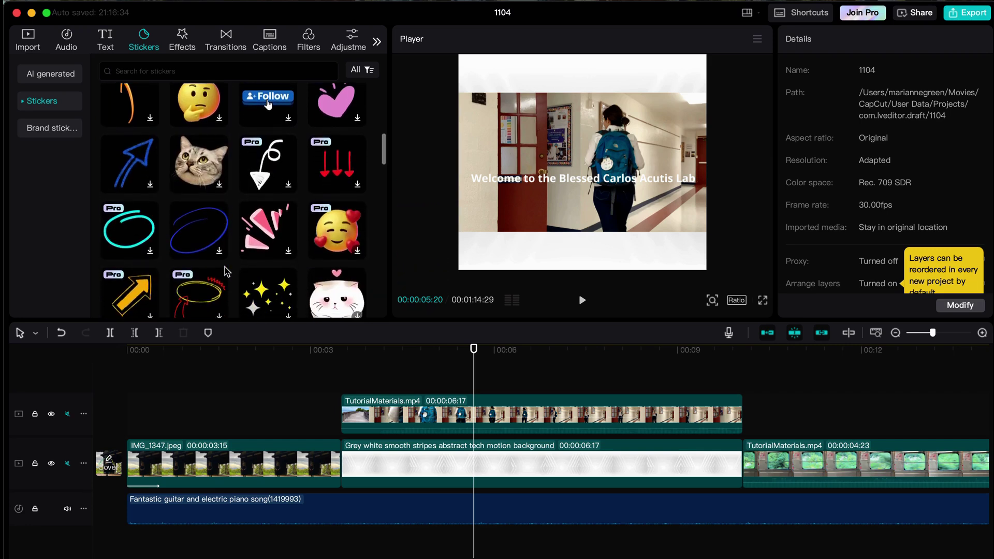
Browse the Transitions library's trending thumbnails such as Bubble Blur, Slide Left, Mix and Woosh.
click(226, 38)
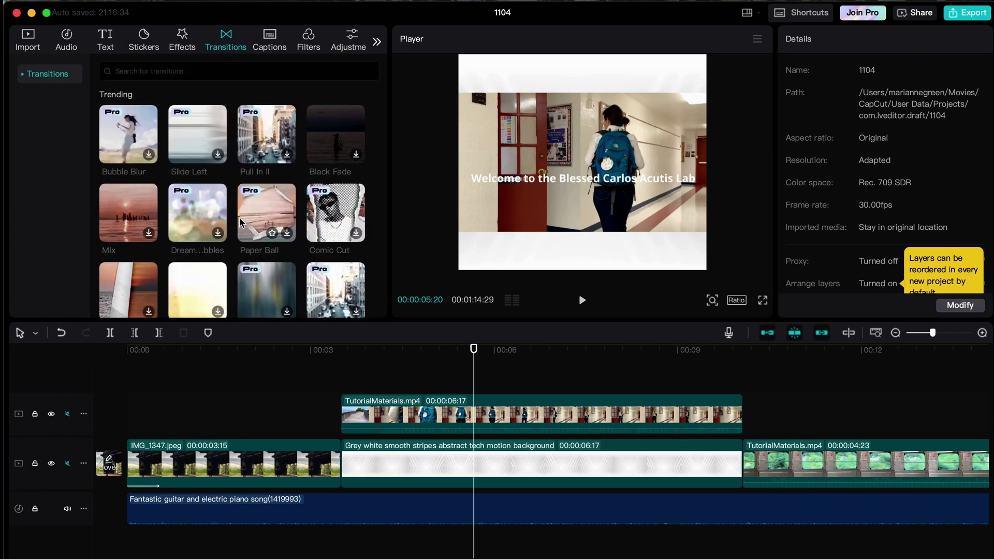
scroll(204, 192, down, 3)
scroll(205, 196, down, 1)
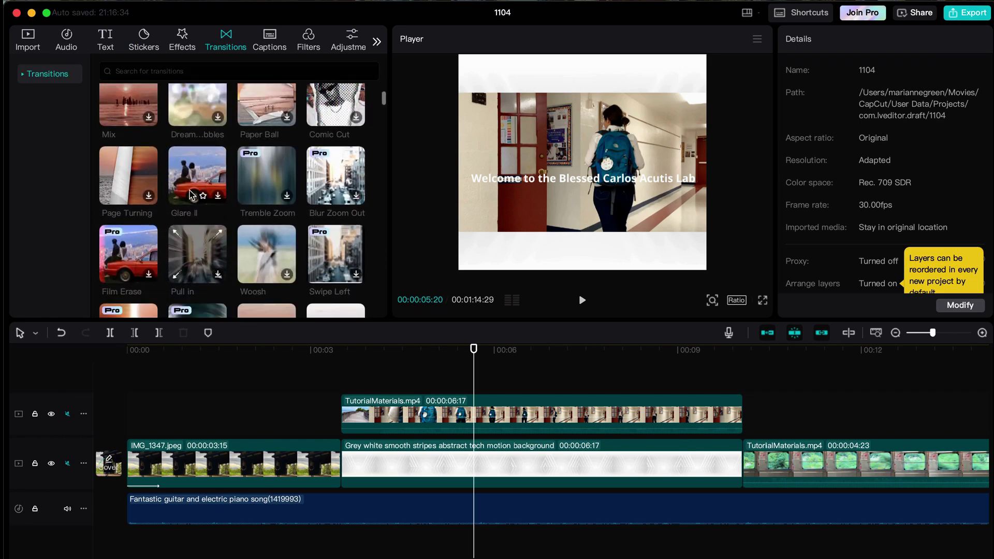